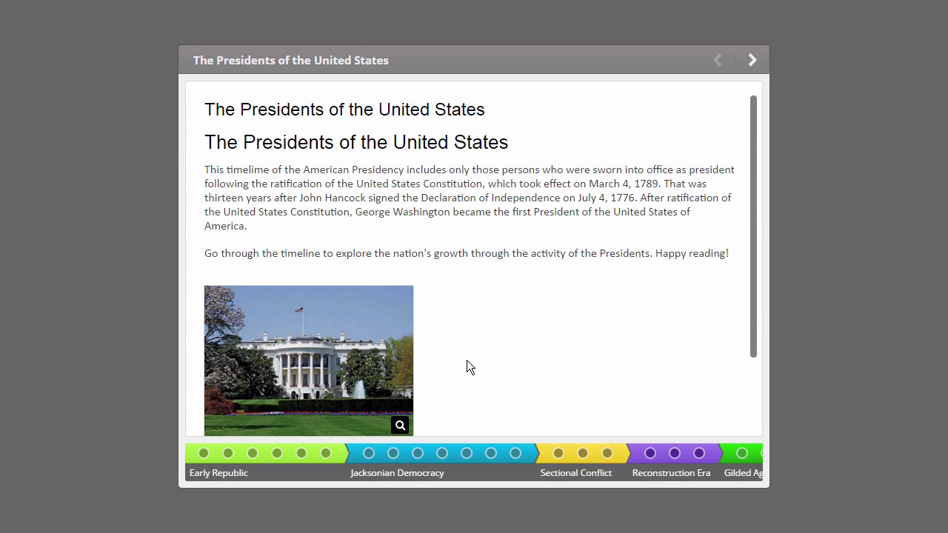
View the George Washington, John Adams and Thomas Jefferson pages in the timeline preview
{"action": "left_click", "coordinate": [203, 453]}
{"action": "left_click", "coordinate": [230, 453]}
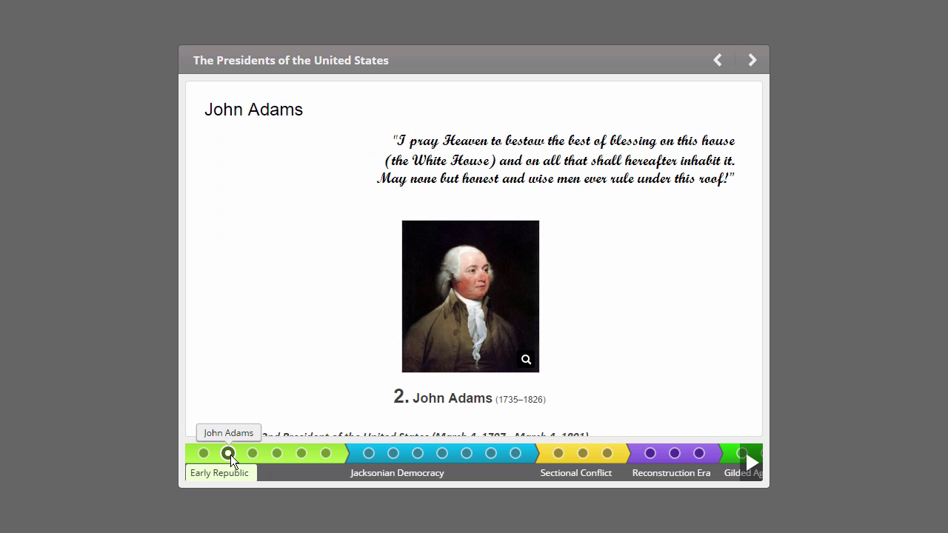
{"action": "left_click", "coordinate": [252, 454]}
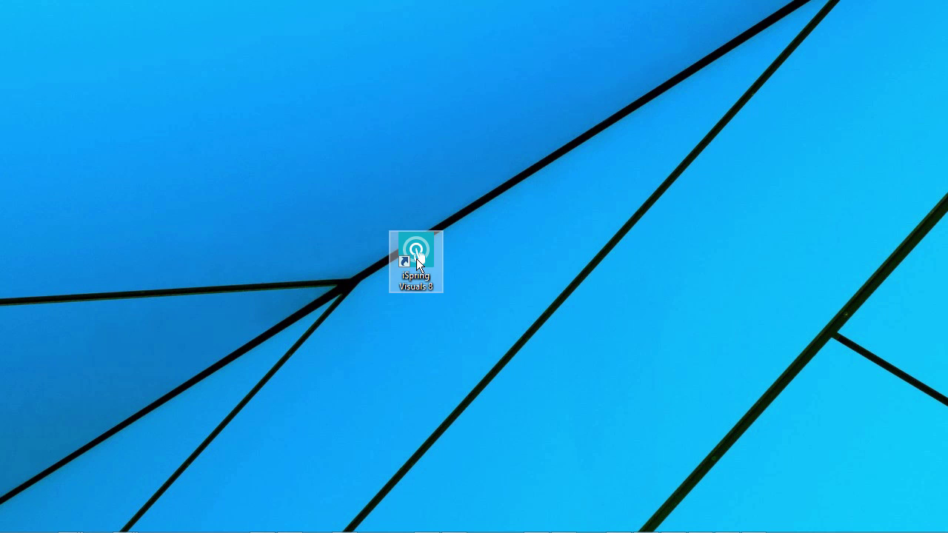
Launch iSpring Visuals from the desktop shortcut and create a new Timeline interaction
{"action": "double_click", "coordinate": [416, 258]}
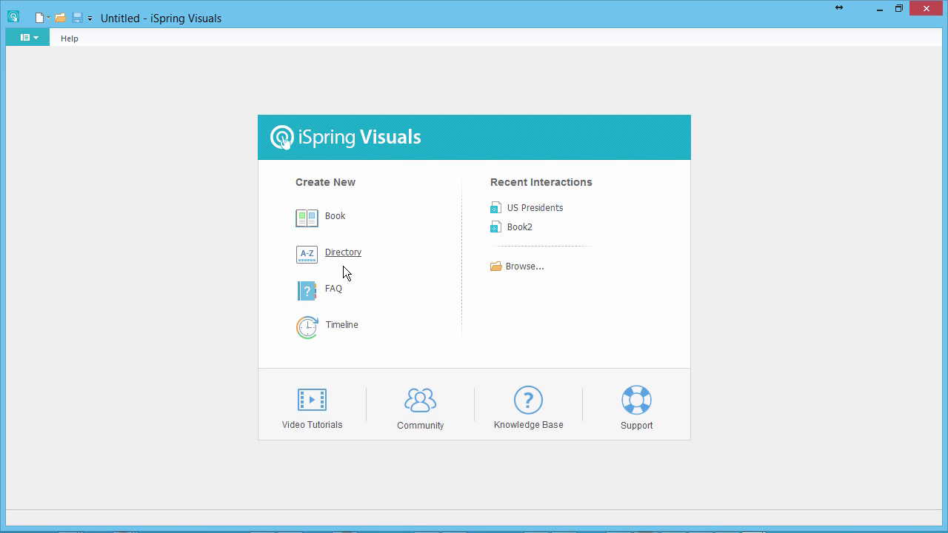
{"action": "left_click", "coordinate": [341, 330]}
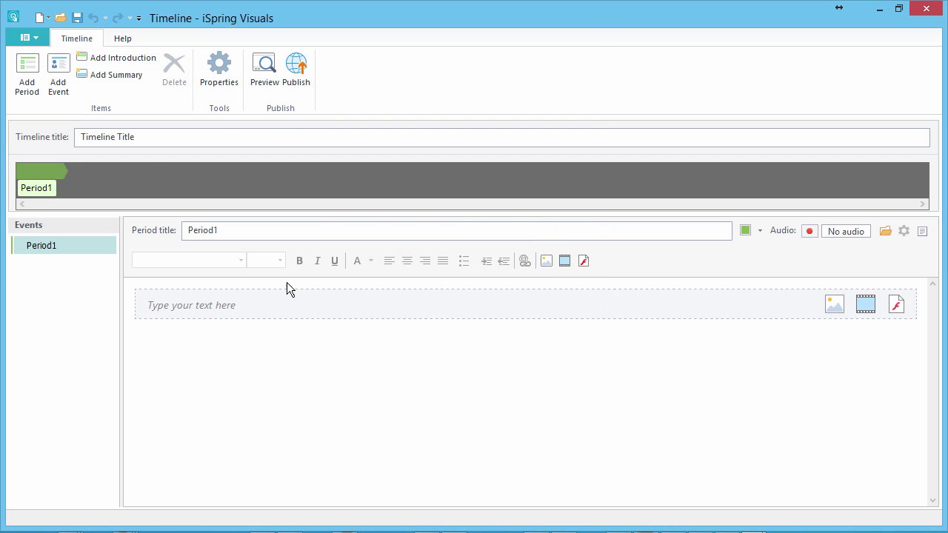
Title the timeline 'The Presidents of the United States' and rename Period1 to 'Early Republic'
{"action": "left_click_drag", "start_coordinate": [144, 137], "coordinate": [34, 143]}
{"action": "type", "text": "The Presidents of the United States"}
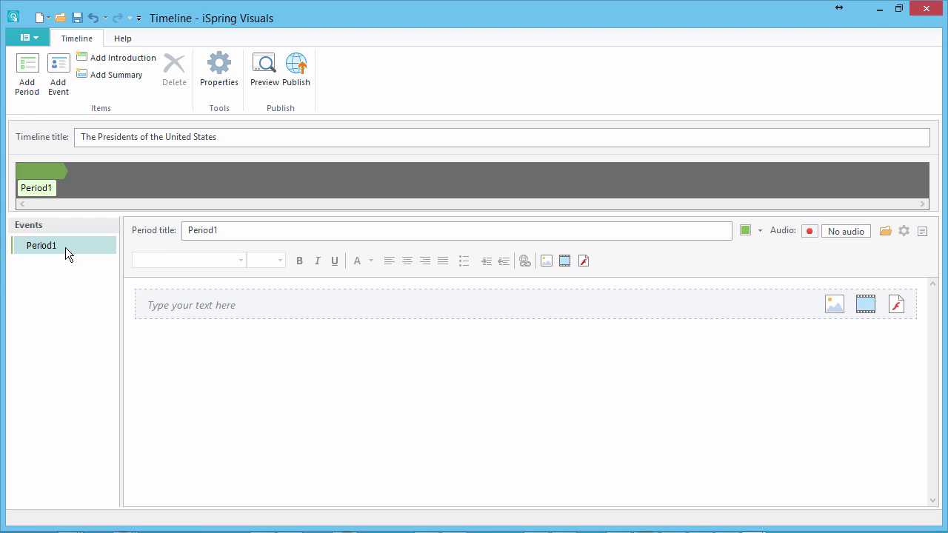
{"action": "left_click_drag", "start_coordinate": [222, 231], "coordinate": [165, 239]}
{"action": "type", "text": "Early Republic"}
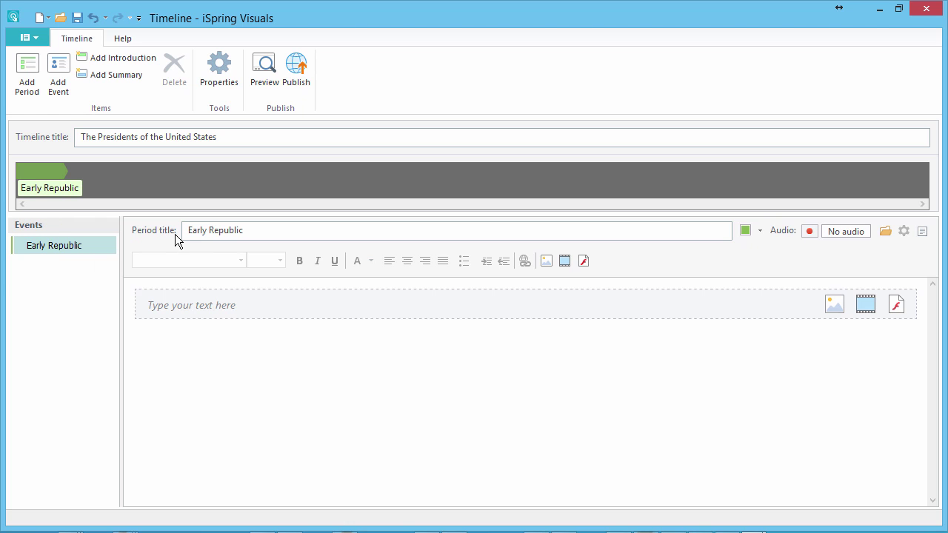
Paste the Federalist Era and Jeffersonian democracy description into the Early Republic text box
{"action": "left_click", "coordinate": [208, 304]}
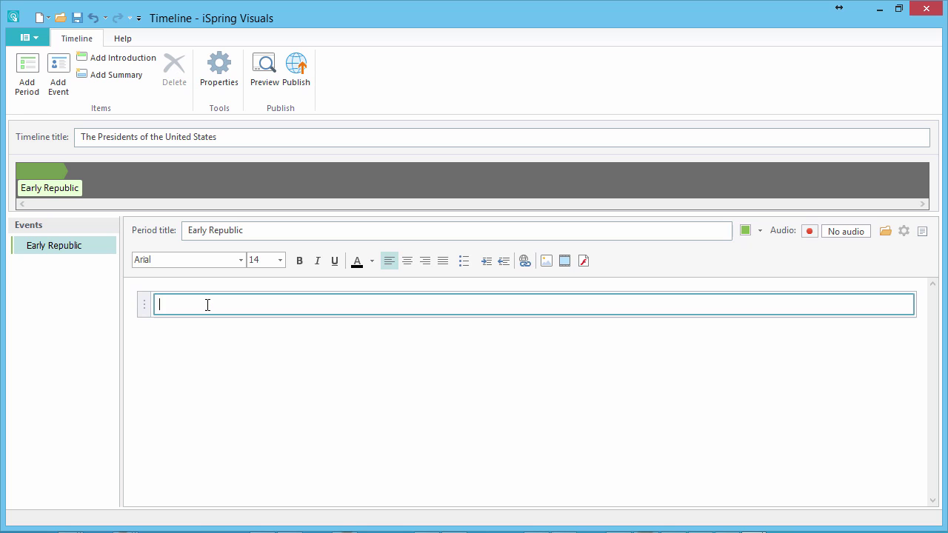
{"action": "key", "text": "ctrl+v"}
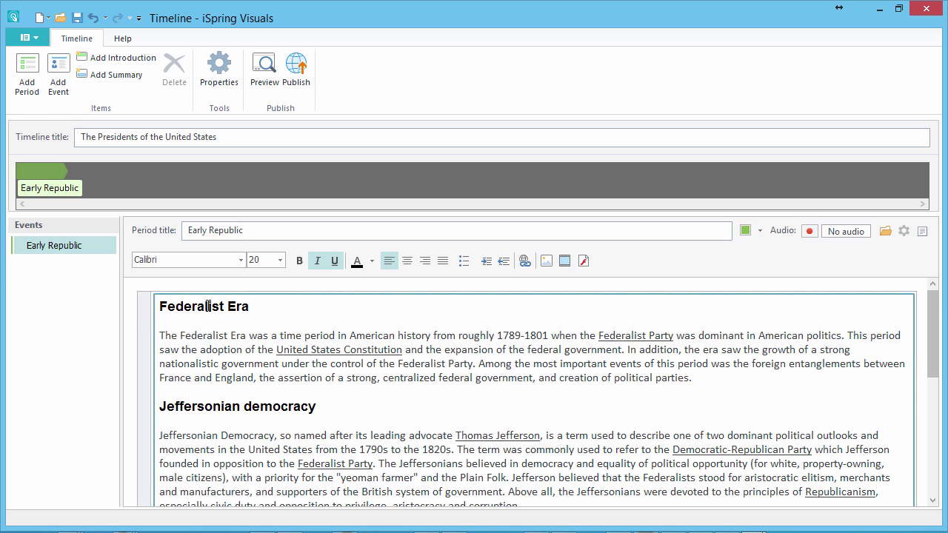
{"action": "left_click", "coordinate": [263, 307]}
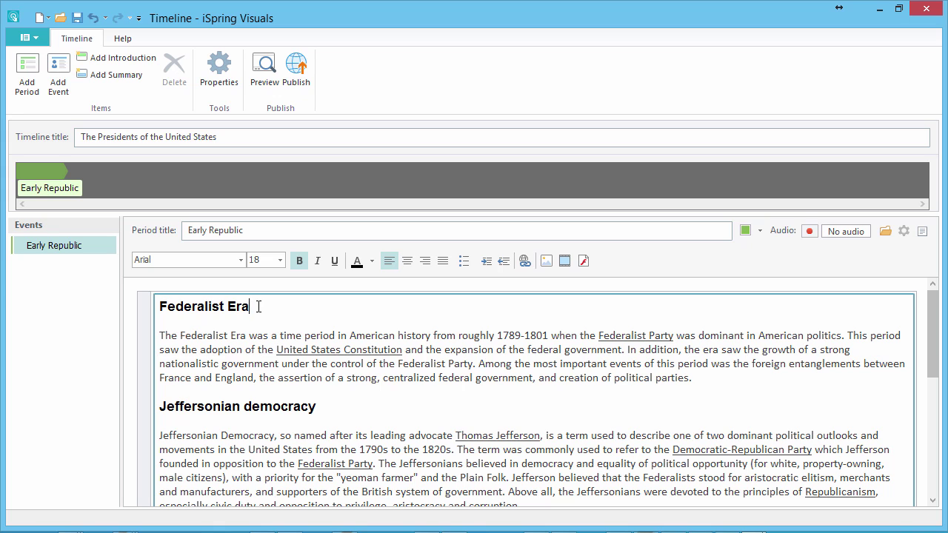
{"action": "left_click", "coordinate": [239, 261]}
{"action": "left_click", "coordinate": [239, 262]}
Add a timeline introduction, then add a new event under Early Republic
{"action": "left_click", "coordinate": [109, 62]}
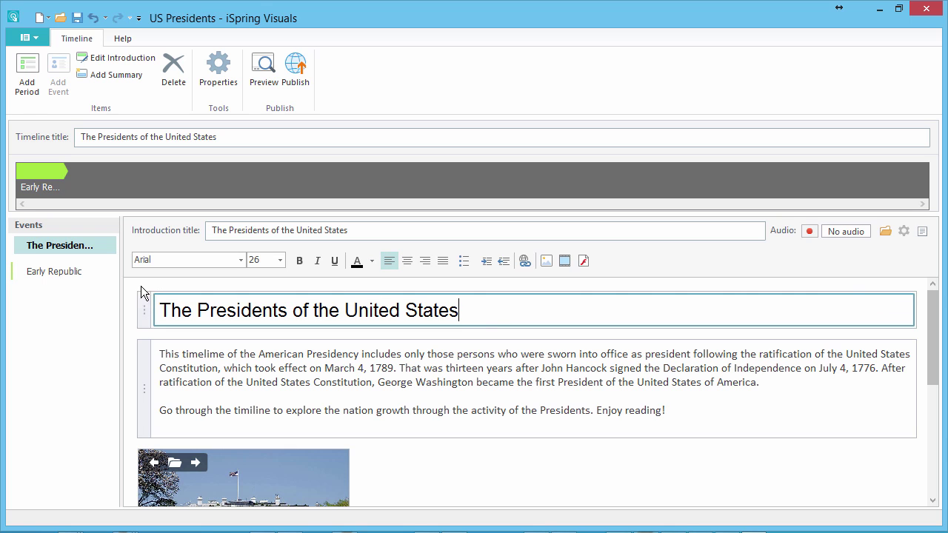
{"action": "left_click", "coordinate": [92, 271]}
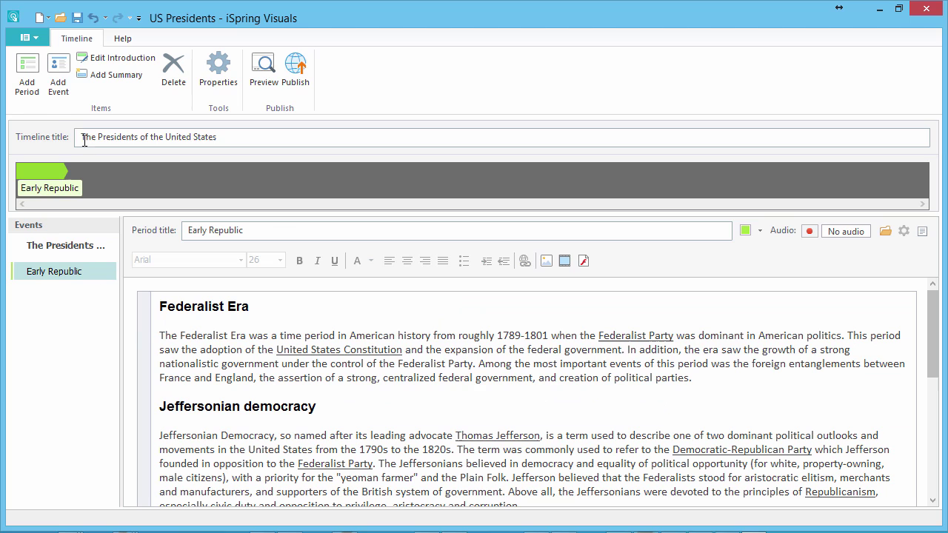
{"action": "left_click", "coordinate": [59, 82]}
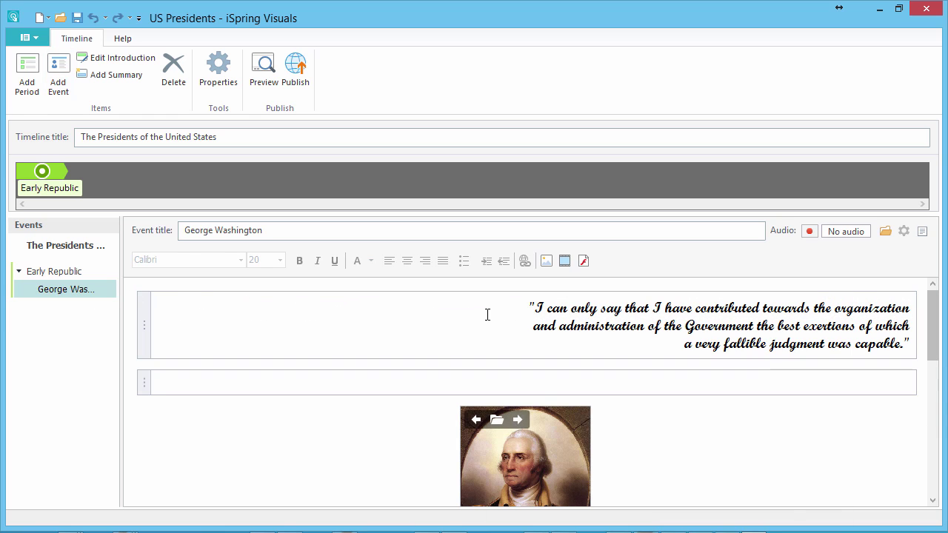
Fill in the George Washington event's quote, portrait and biography text
{"action": "left_click", "coordinate": [511, 308]}
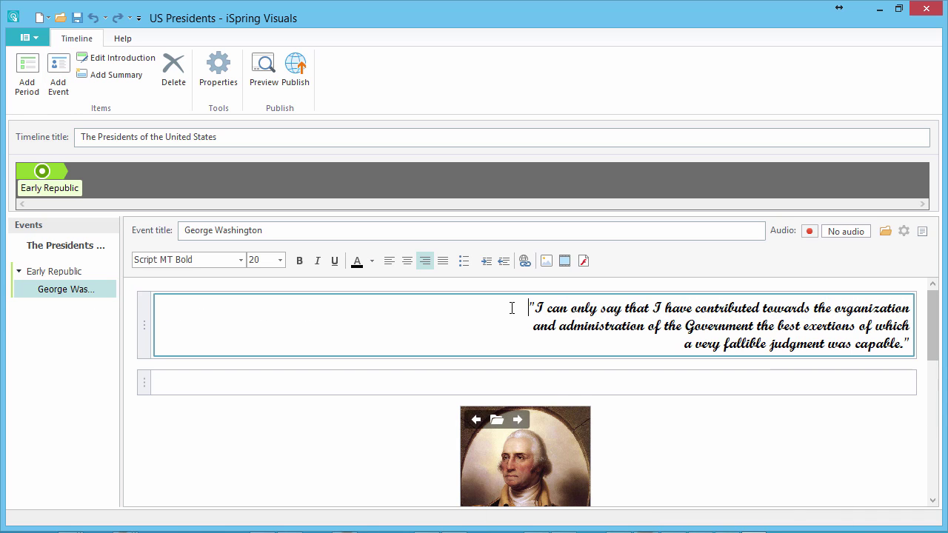
{"action": "scroll", "coordinate": [520, 308], "scroll_direction": "down", "scroll_amount": 1}
{"action": "scroll", "coordinate": [521, 309], "scroll_direction": "down", "scroll_amount": 5}
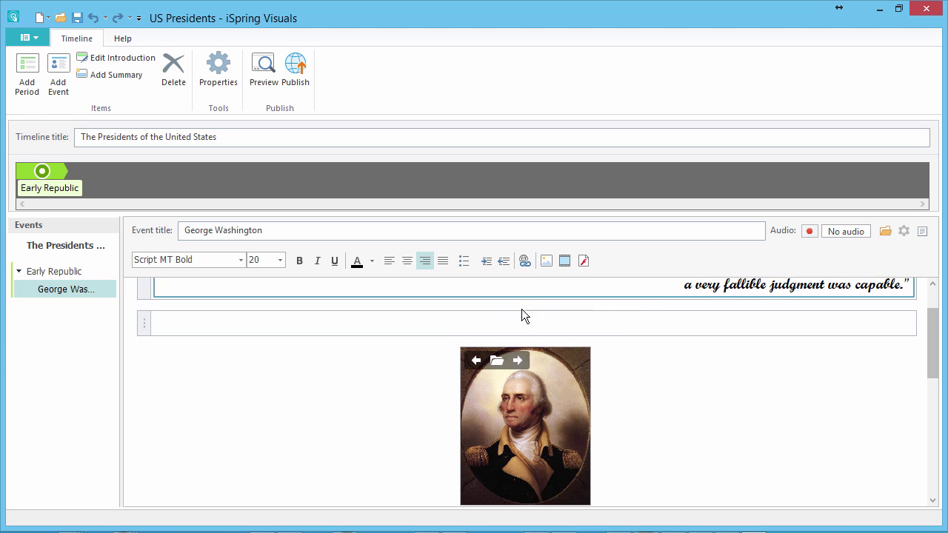
{"action": "left_click", "coordinate": [549, 376]}
{"action": "scroll", "coordinate": [548, 389], "scroll_direction": "down", "scroll_amount": 9}
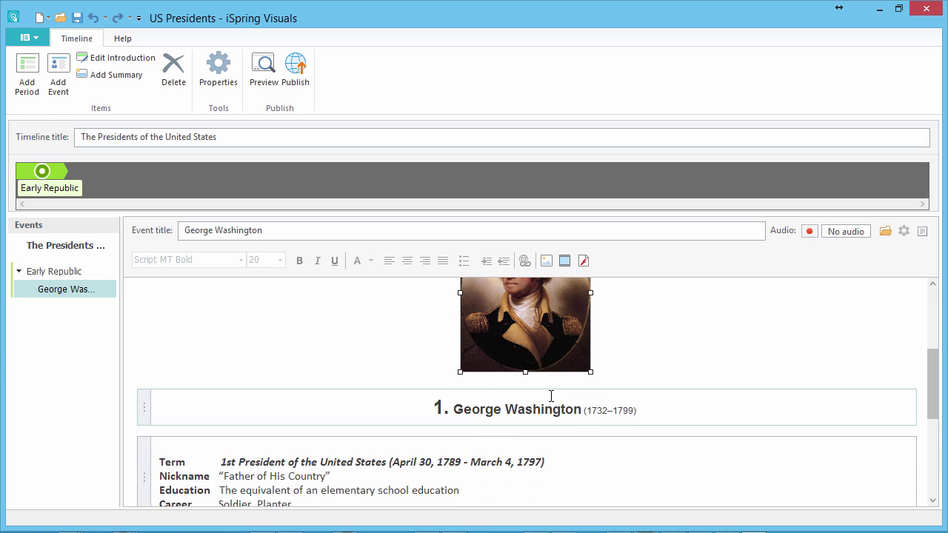
{"action": "scroll", "coordinate": [552, 399], "scroll_direction": "down", "scroll_amount": 10}
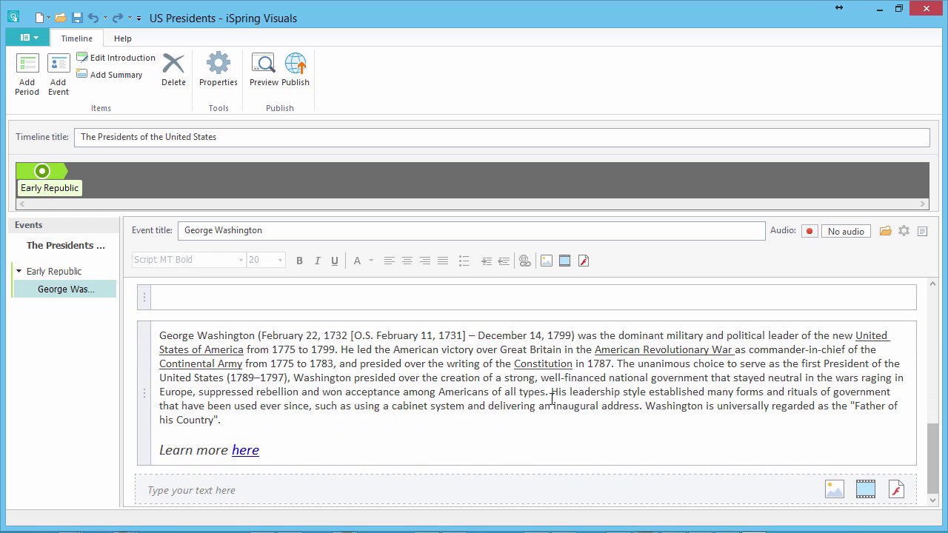
{"action": "left_click", "coordinate": [542, 365]}
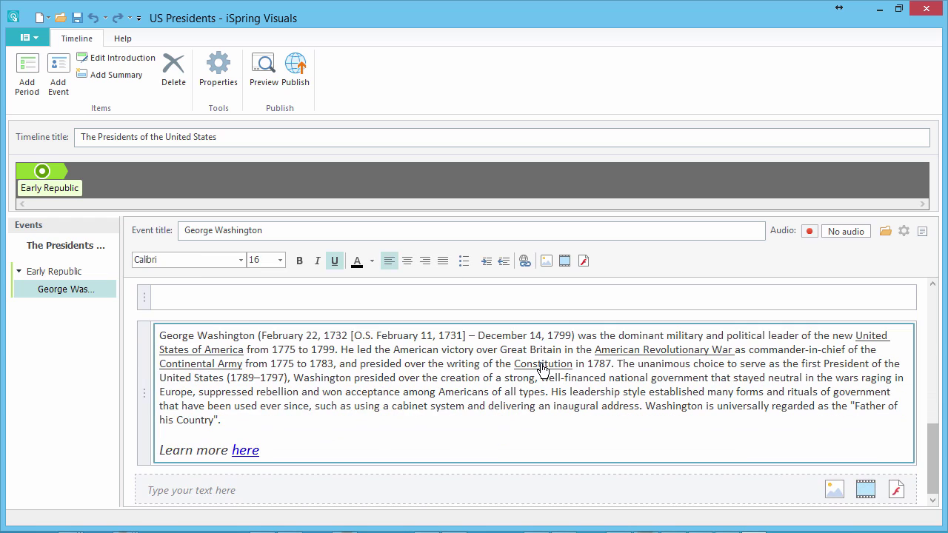
Add another Early Republic event and rename it from Event3 to 'John Adams'
{"action": "left_click", "coordinate": [58, 88]}
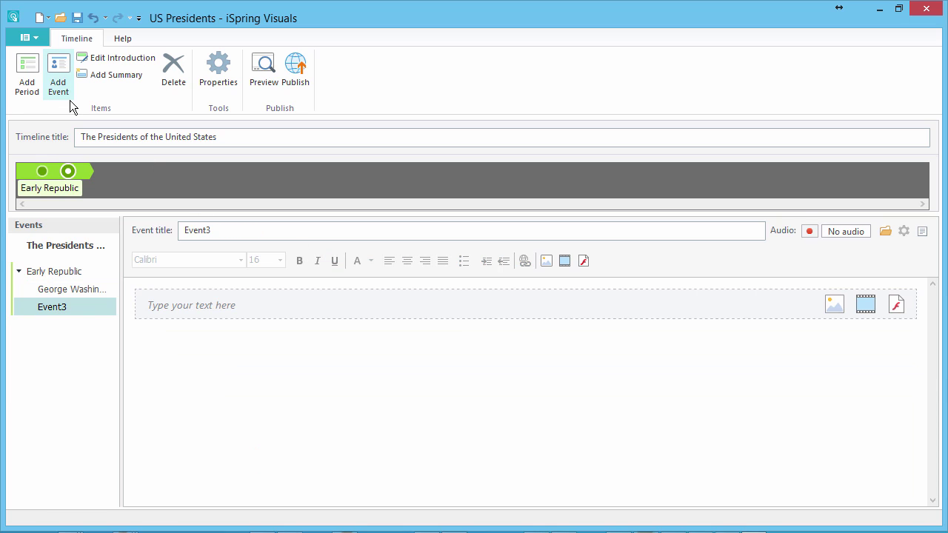
{"action": "double_click", "coordinate": [227, 230]}
{"action": "type", "text": "John Adams"}
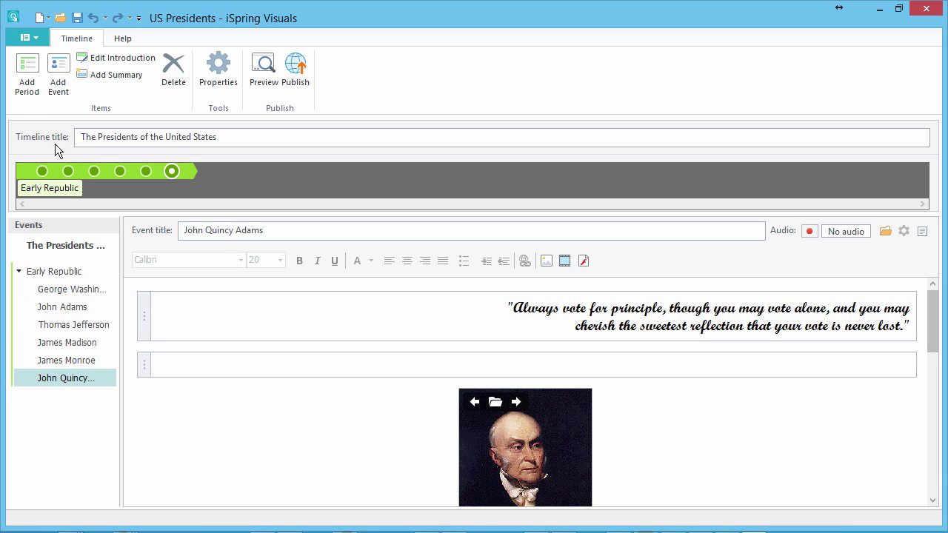
Add a new period coloured dark blue and start writing its description
{"action": "left_click", "coordinate": [30, 94]}
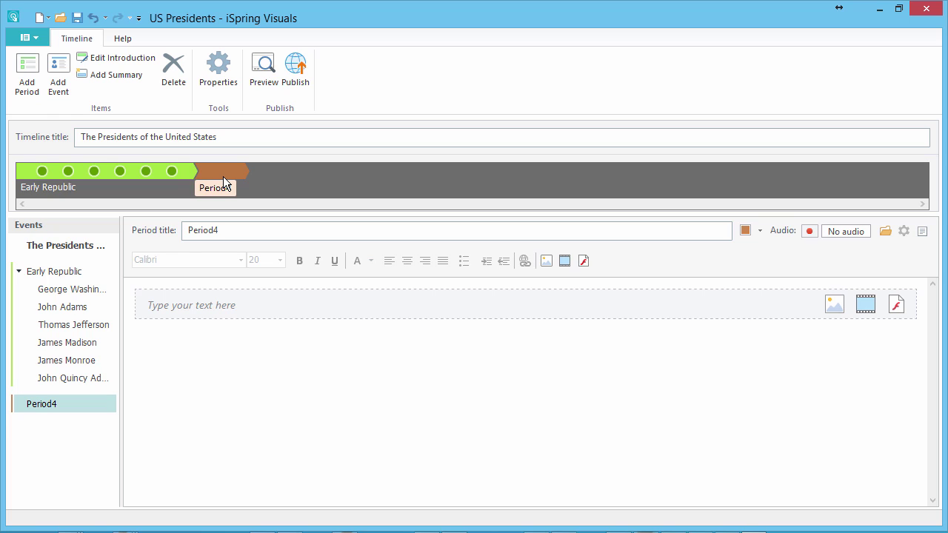
{"action": "left_click", "coordinate": [761, 231]}
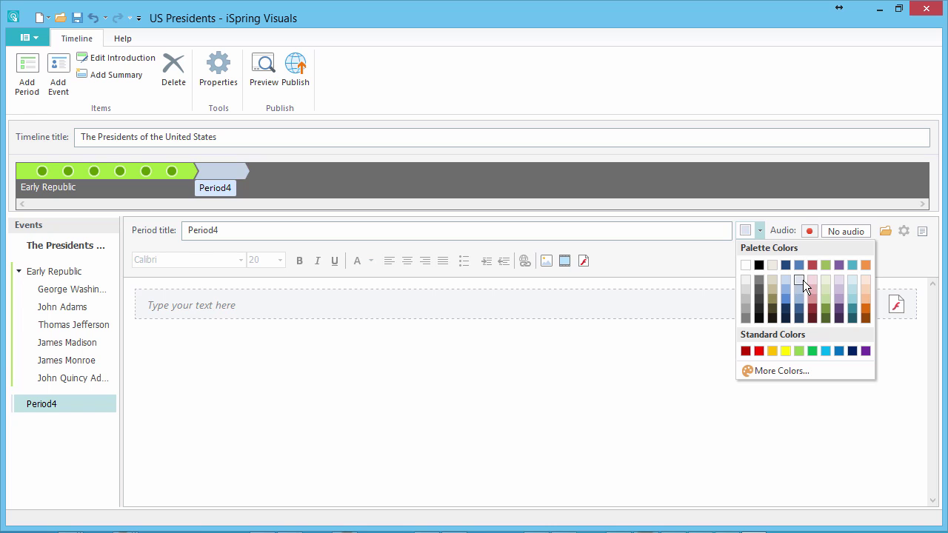
{"action": "left_click", "coordinate": [800, 309]}
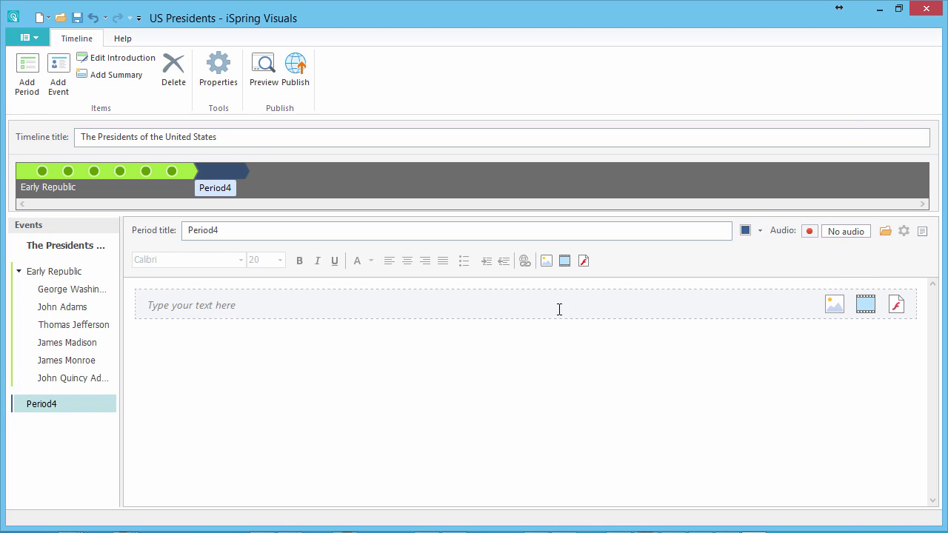
{"action": "left_click", "coordinate": [329, 317]}
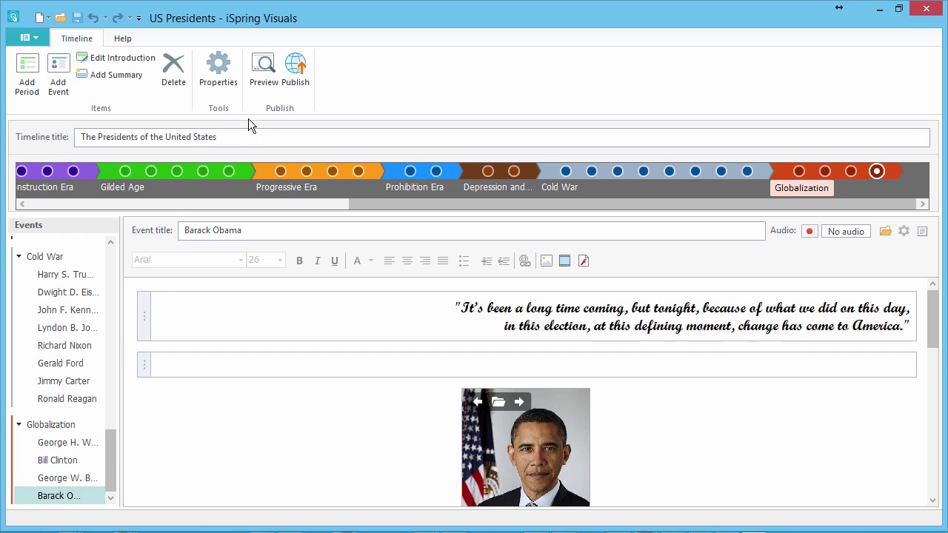
Publish the presidents timeline to Mobile (HTML5) output with Use iSpring Play ticked
{"action": "left_click", "coordinate": [298, 86]}
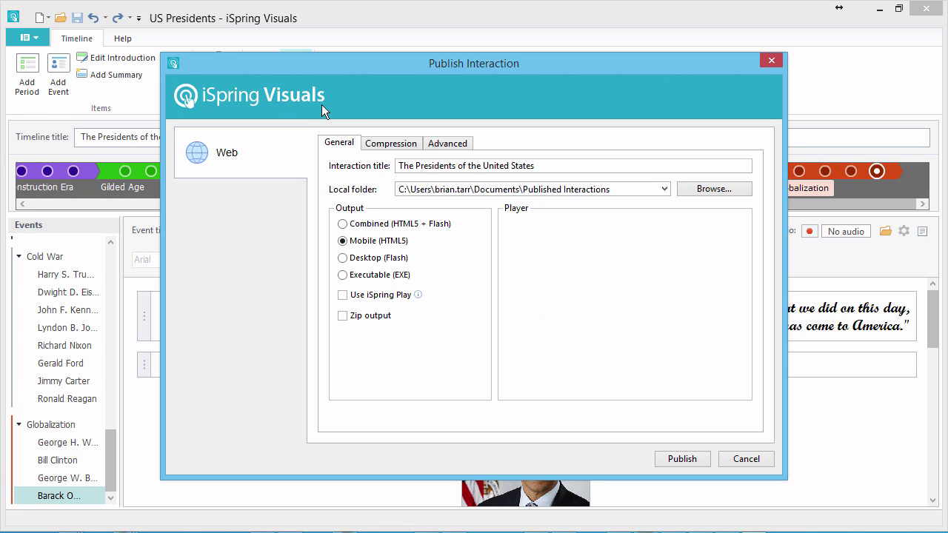
{"action": "left_click", "coordinate": [586, 168]}
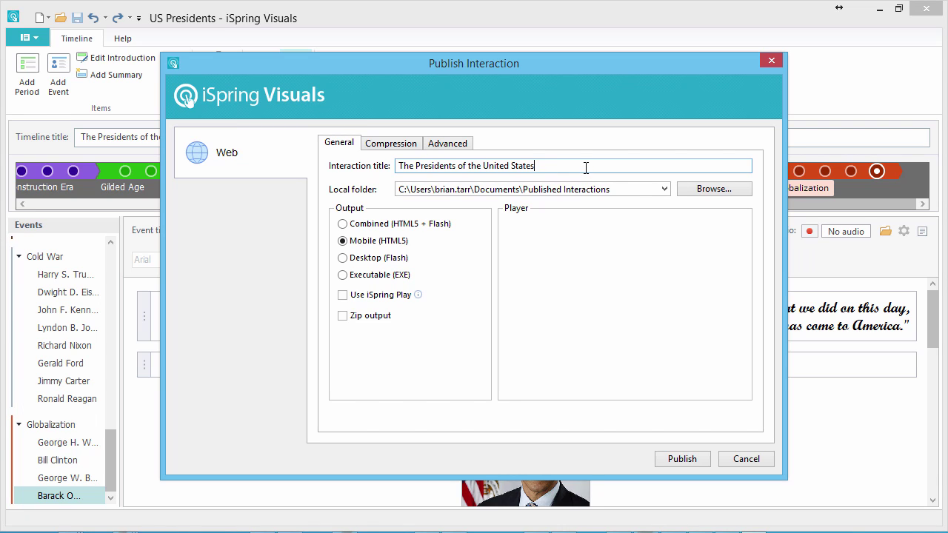
{"action": "left_click", "coordinate": [624, 193]}
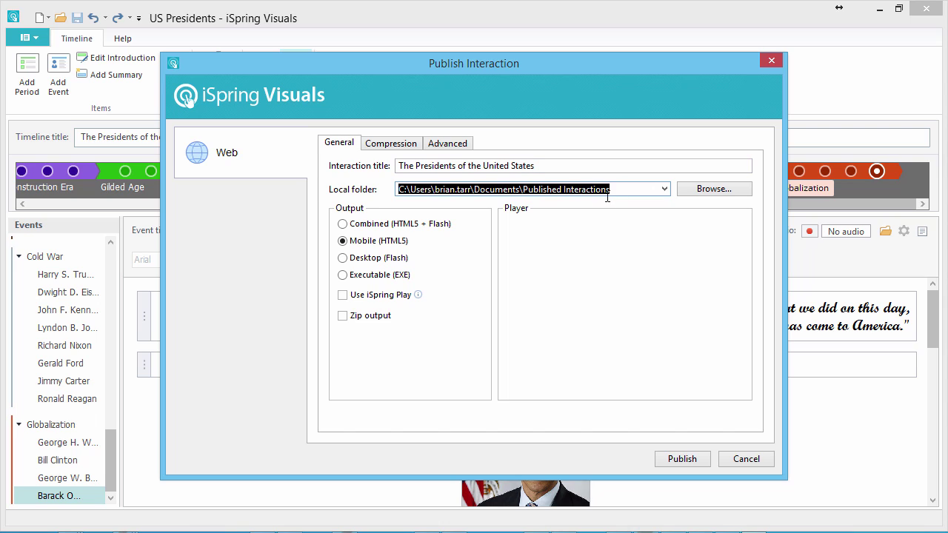
{"action": "left_click", "coordinate": [343, 224]}
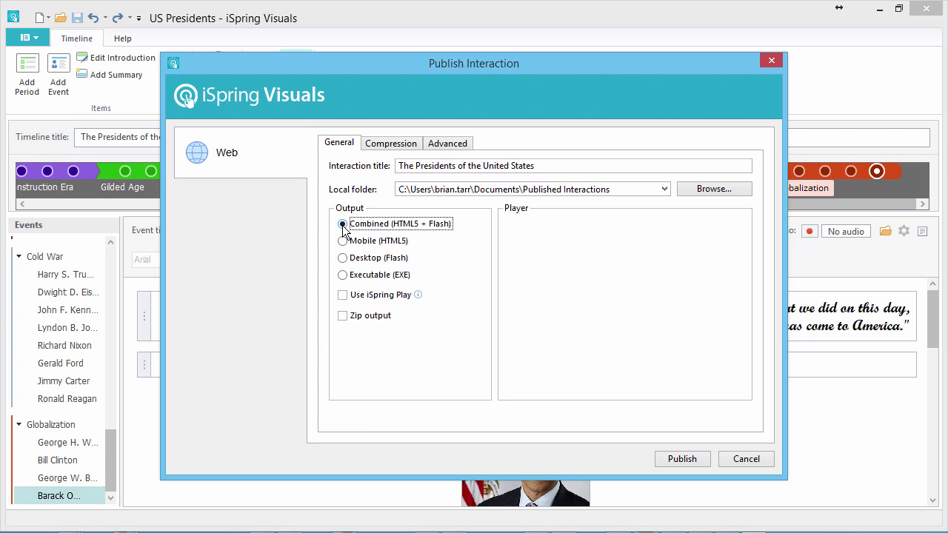
{"action": "left_click", "coordinate": [343, 242]}
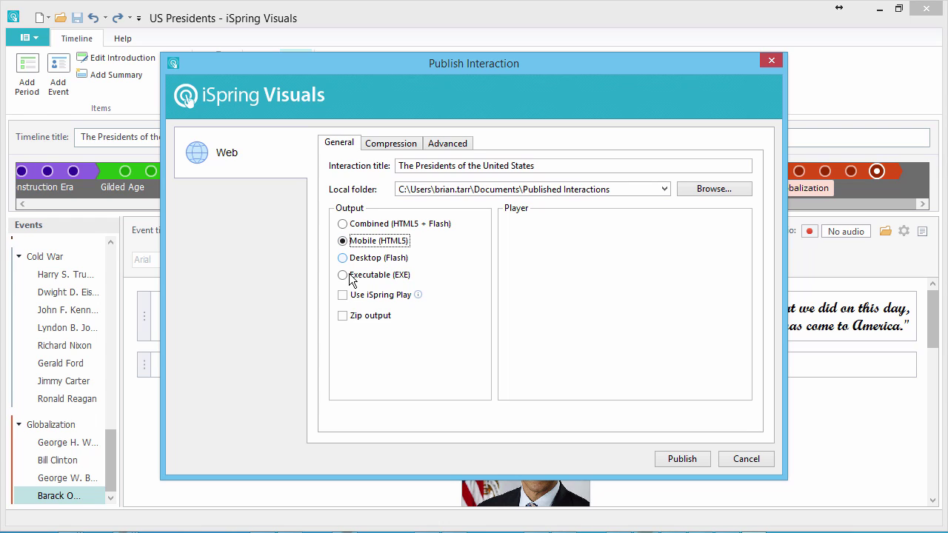
{"action": "left_click", "coordinate": [343, 297]}
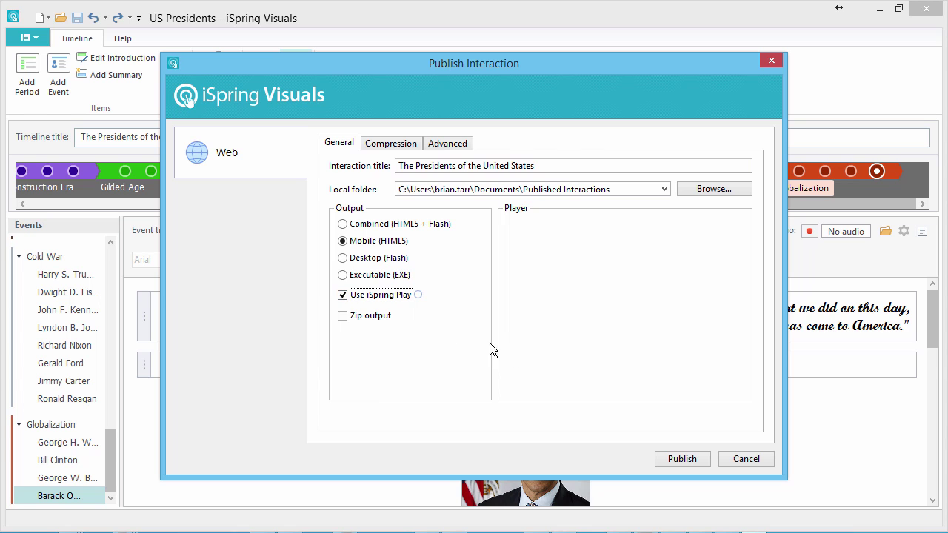
{"action": "left_click", "coordinate": [689, 461]}
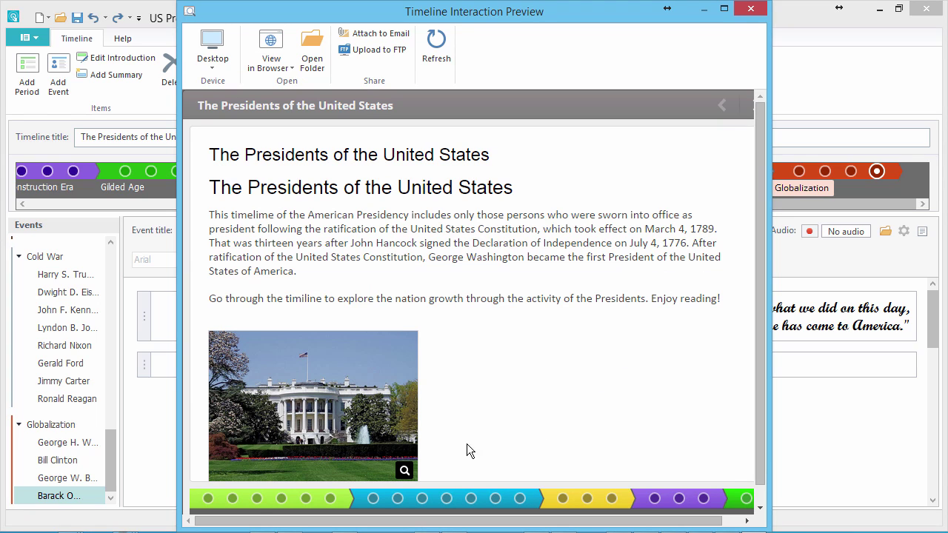
Preview the Washington, Adams and Buchanan events plus the Early Republic and Sectional Conflict overviews
{"action": "left_click", "coordinate": [208, 499]}
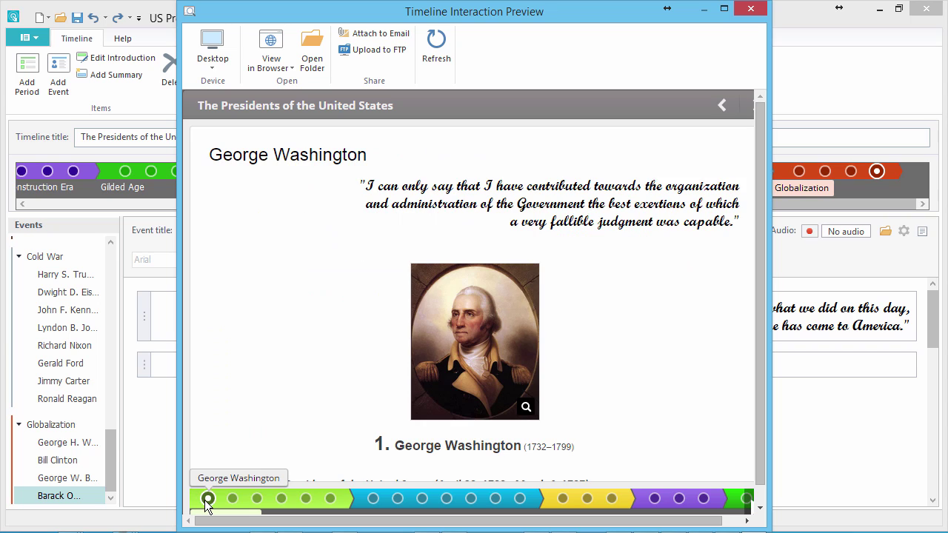
{"action": "left_click", "coordinate": [232, 499]}
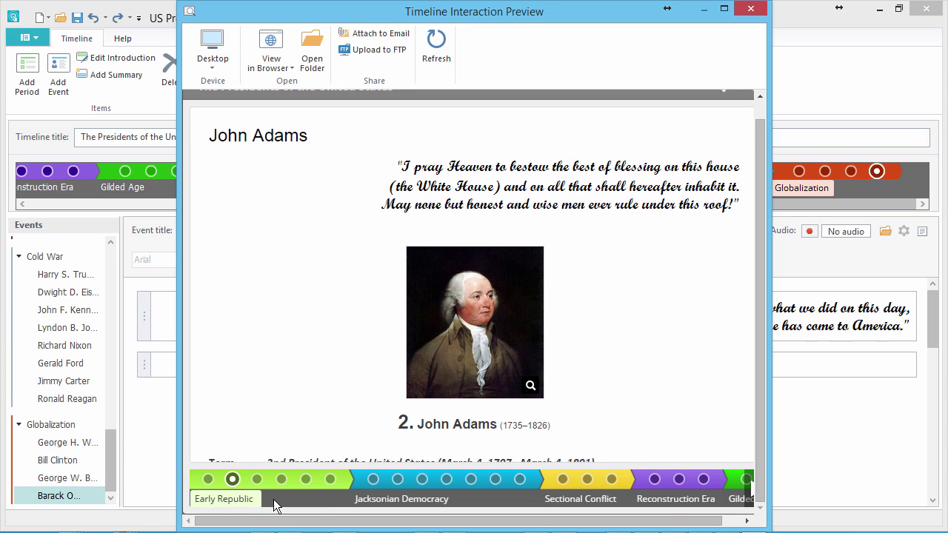
{"action": "left_click", "coordinate": [315, 496]}
{"action": "left_click", "coordinate": [577, 491]}
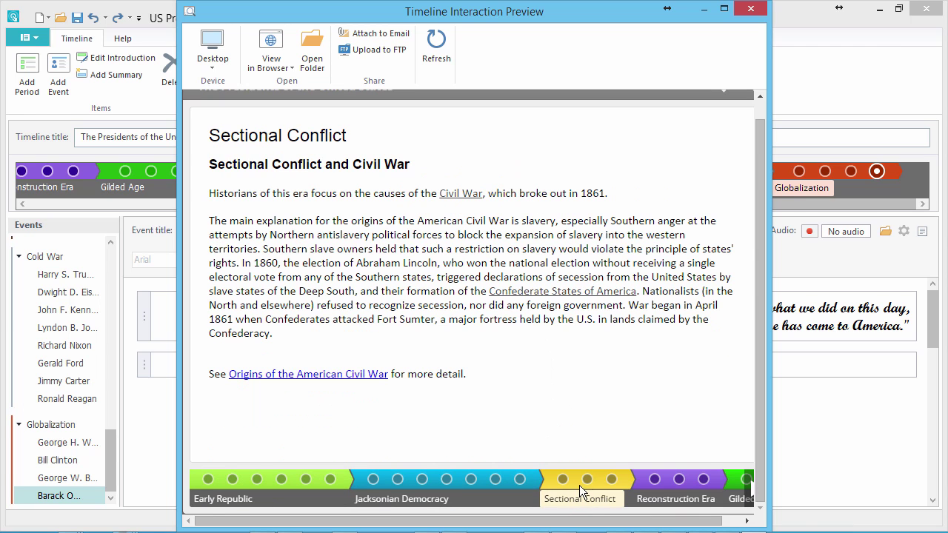
{"action": "left_click", "coordinate": [587, 479]}
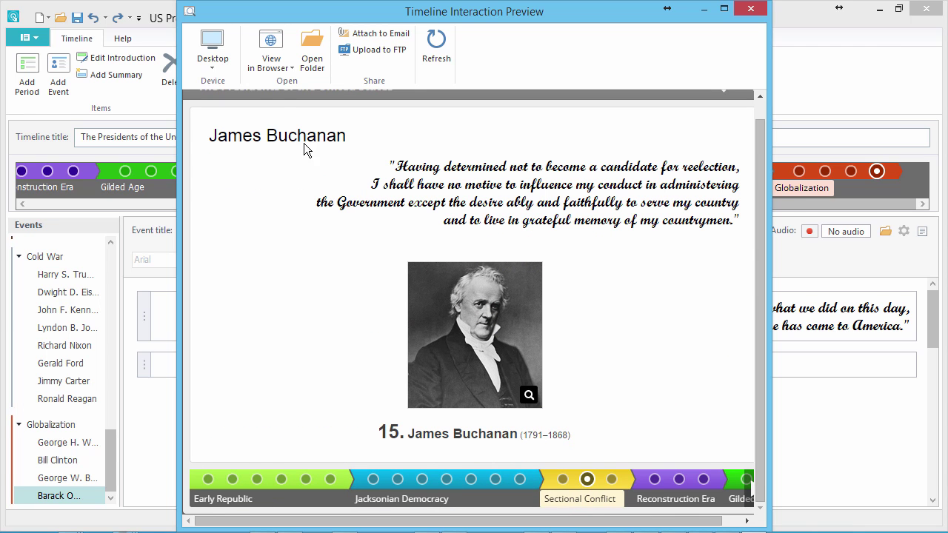
Switch the preview device to Tablet and check the available View in Browser options
{"action": "left_click", "coordinate": [213, 63]}
{"action": "left_click", "coordinate": [231, 124]}
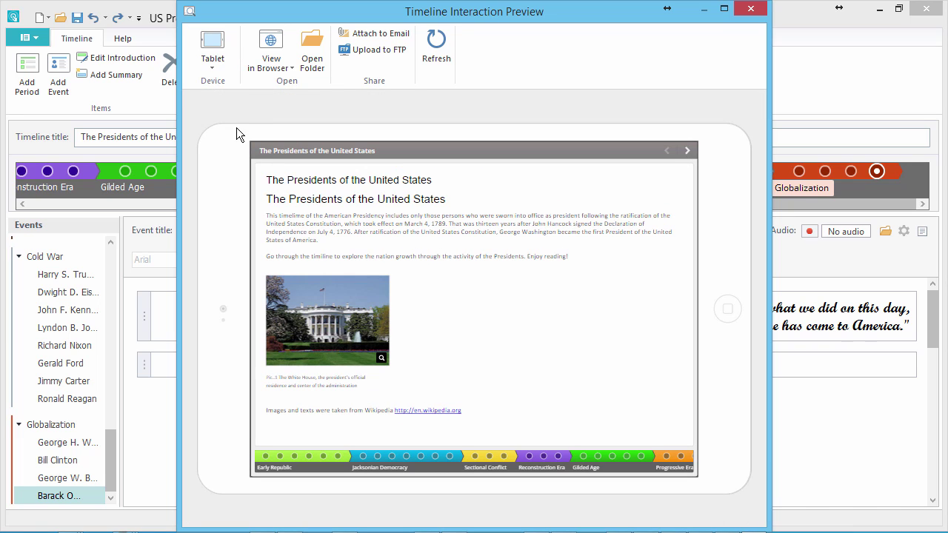
{"action": "left_click", "coordinate": [273, 69]}
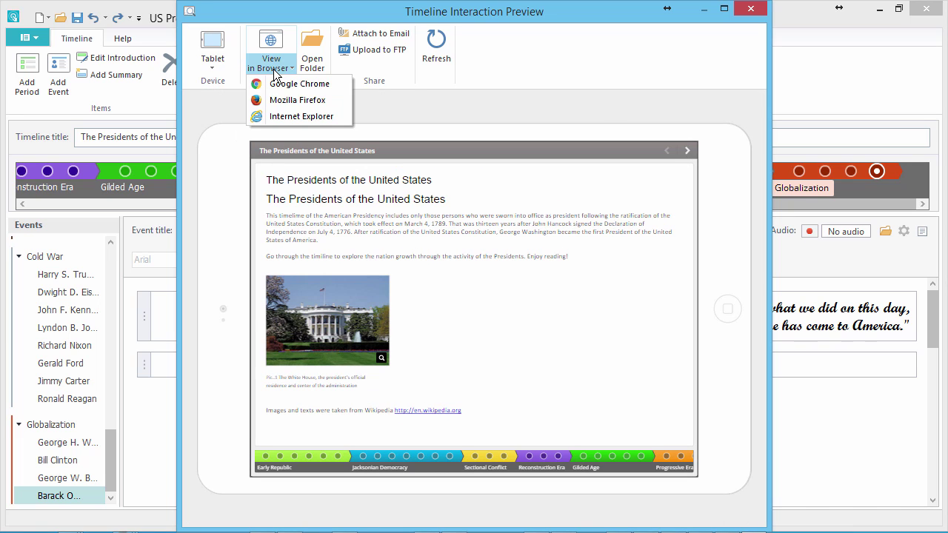
{"action": "left_click", "coordinate": [273, 69]}
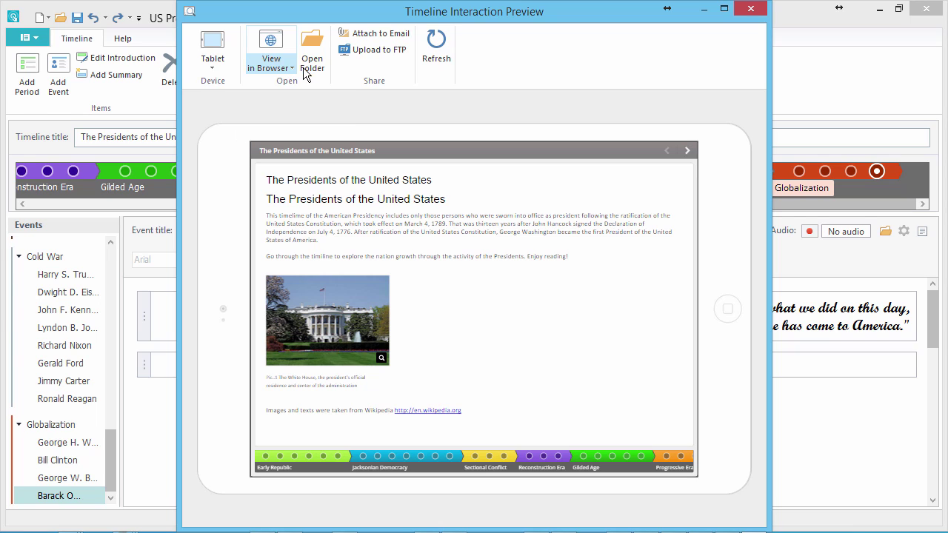